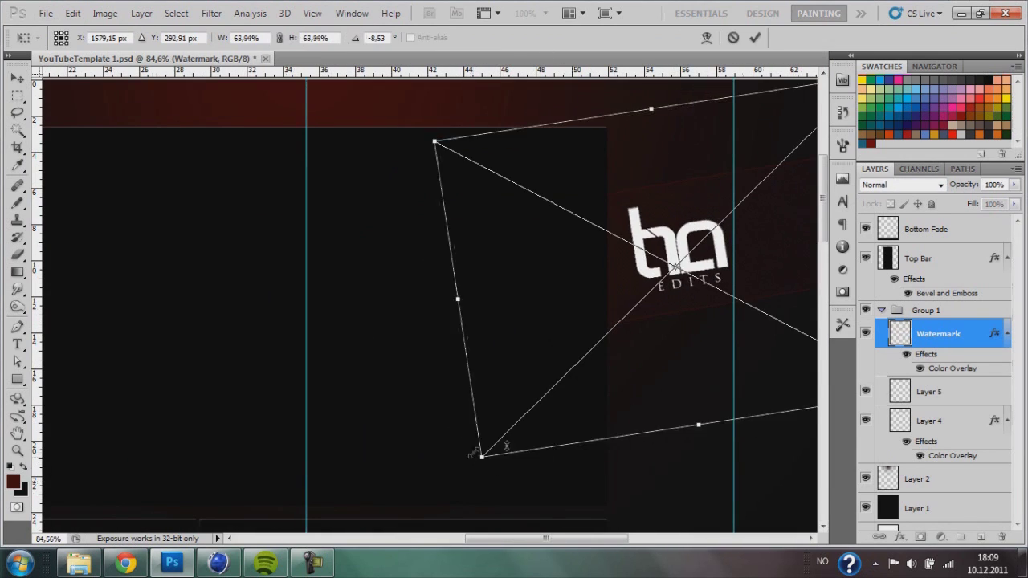
Fade the watermark copy to about 5% opacity, deselect, zoom in, and switch to the Brush tool
{"action": "left_click_drag", "start_coordinate": [960, 184], "coordinate": [895, 199]}
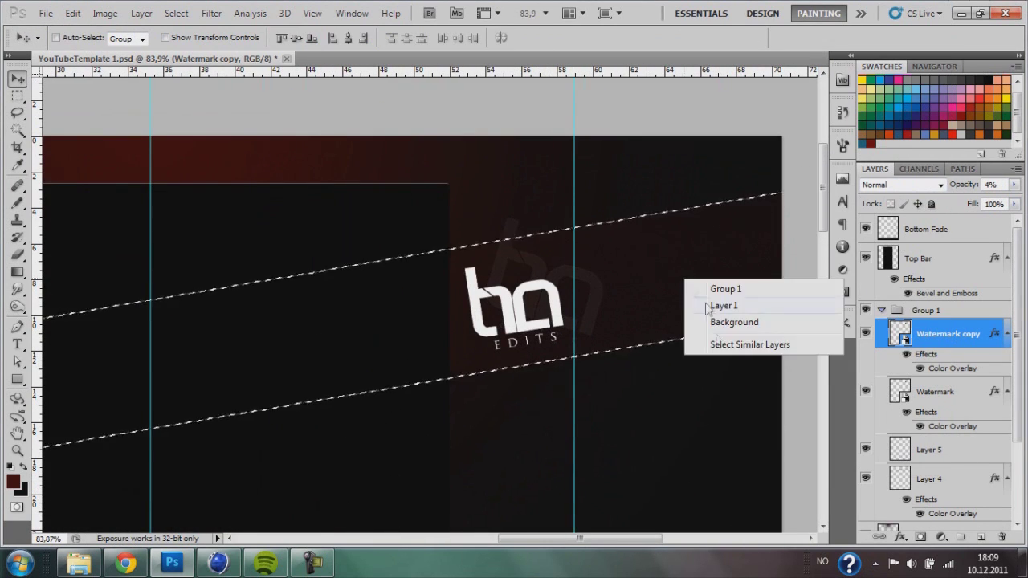
{"action": "key", "text": "Escape"}
{"action": "key", "text": "ctrl+d"}
{"action": "scroll", "coordinate": [661, 294], "scroll_direction": "up", "scroll_amount": 2}
{"action": "scroll", "coordinate": [551, 268], "scroll_direction": "up", "scroll_amount": 2}
{"action": "key", "text": "b"}
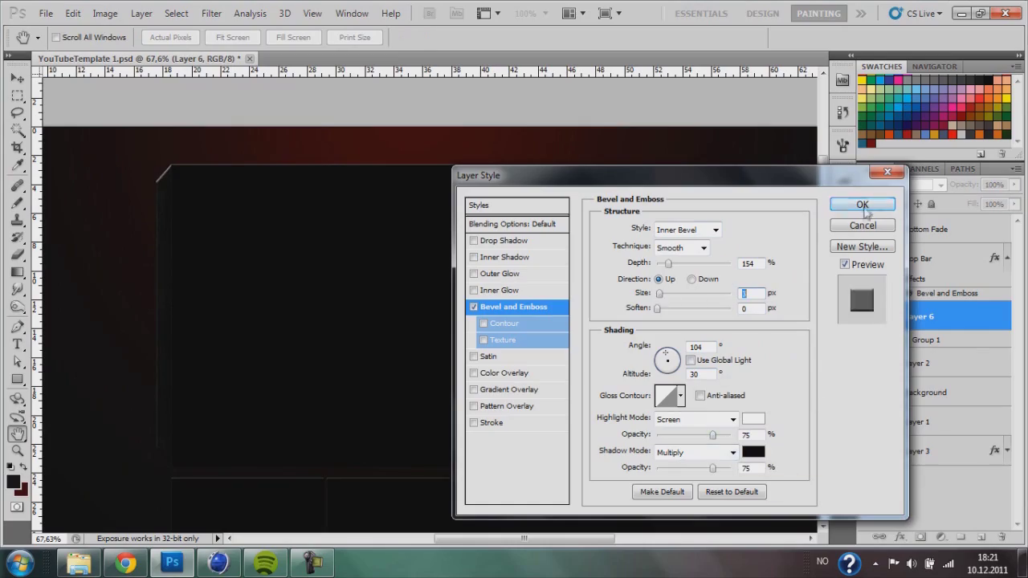
Apply the Bevel and Emboss style to the panel frame layer
{"action": "left_click", "coordinate": [862, 204]}
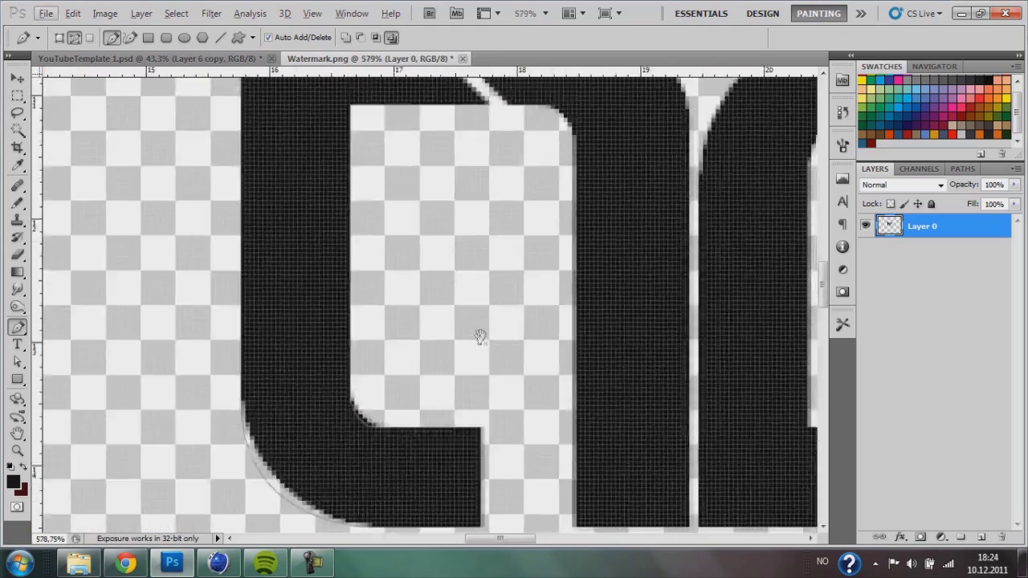
Zoom in closely on the letter's edge for tracing
{"action": "left_click_drag", "start_coordinate": [480, 336], "coordinate": [328, 273]}
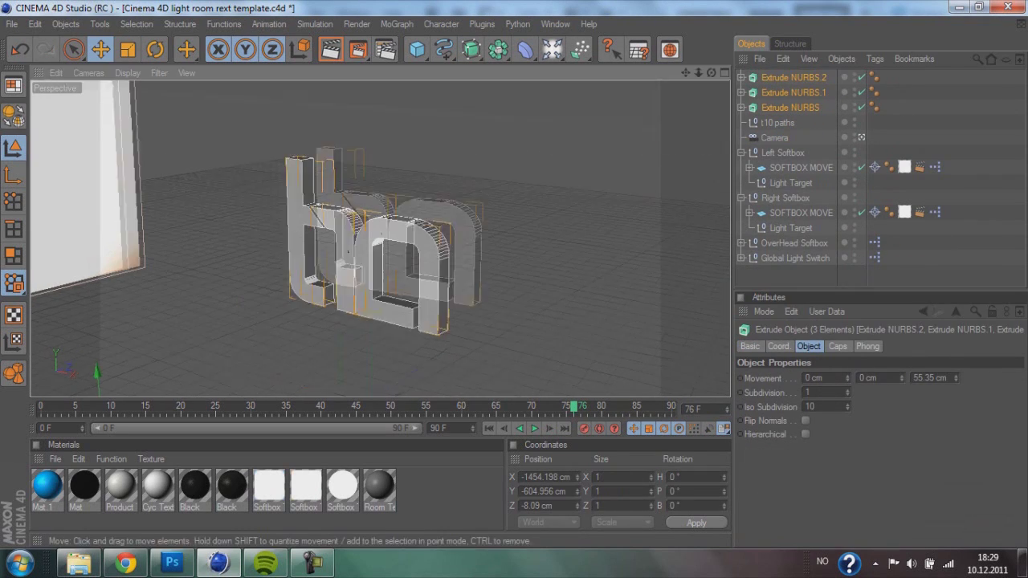
Create a new material, Mat 2, for the t10 logo
{"action": "double_click", "coordinate": [440, 496]}
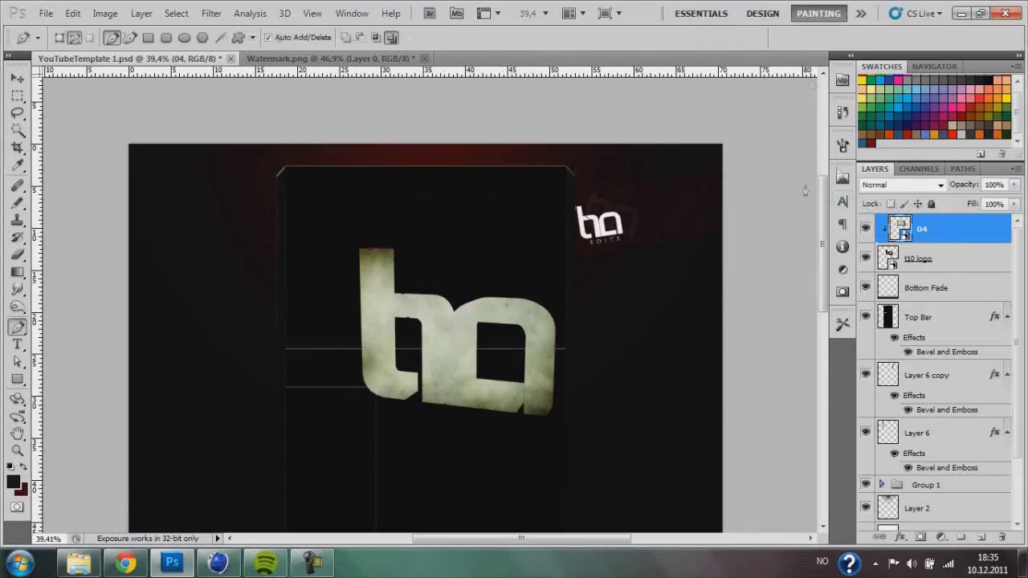
Blend the texture layer in Vivid Light at 31% opacity, then select the Group 2 logo layers
{"action": "left_click", "coordinate": [902, 185]}
{"action": "left_click", "coordinate": [911, 232]}
{"action": "left_click_drag", "start_coordinate": [967, 185], "coordinate": [915, 195]}
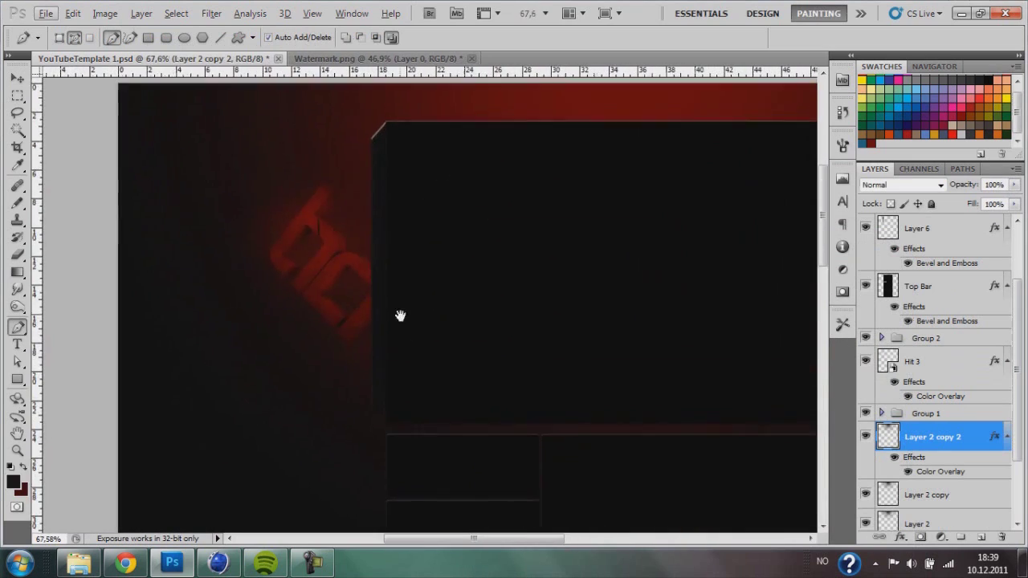
{"action": "left_click", "coordinate": [917, 341]}
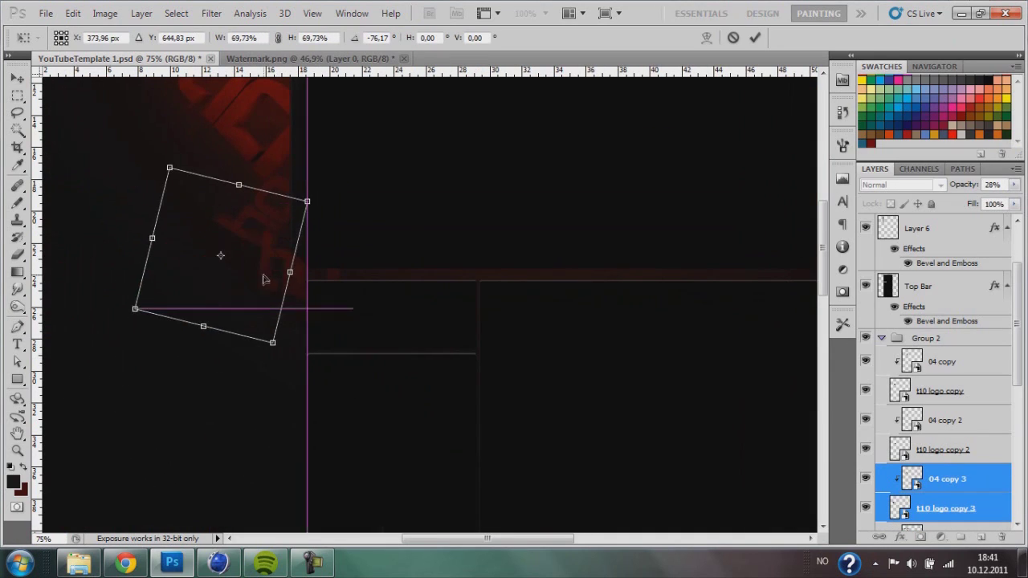
Select the t10 logo copy 3 layer
{"action": "left_click", "coordinate": [972, 507]}
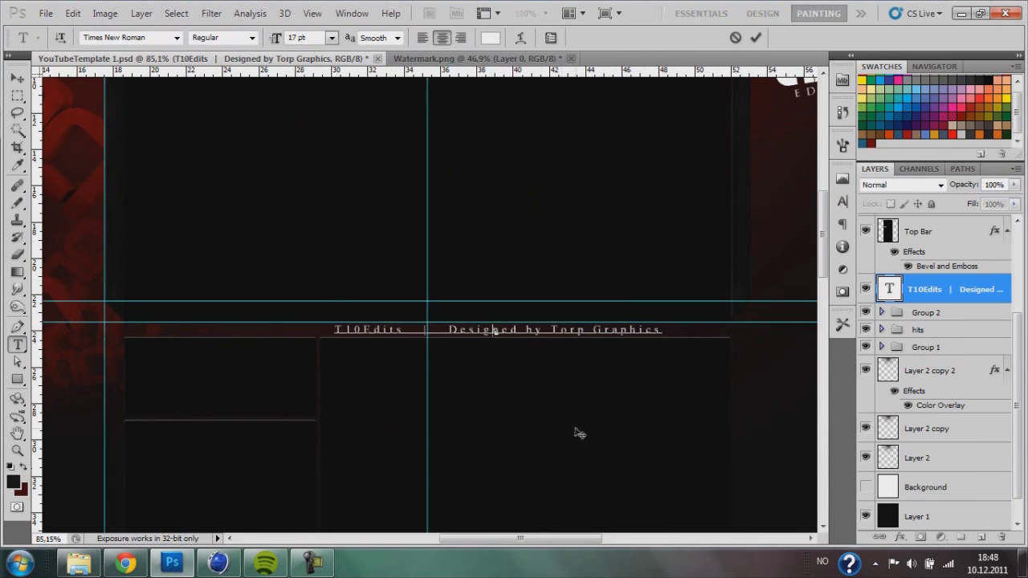
Select the 'Designed by Torp Graphics' credit text and bring up its character spacing settings
{"action": "key", "text": "ctrl+a"}
{"action": "left_click", "coordinate": [842, 200]}
{"action": "left_click", "coordinate": [817, 231]}
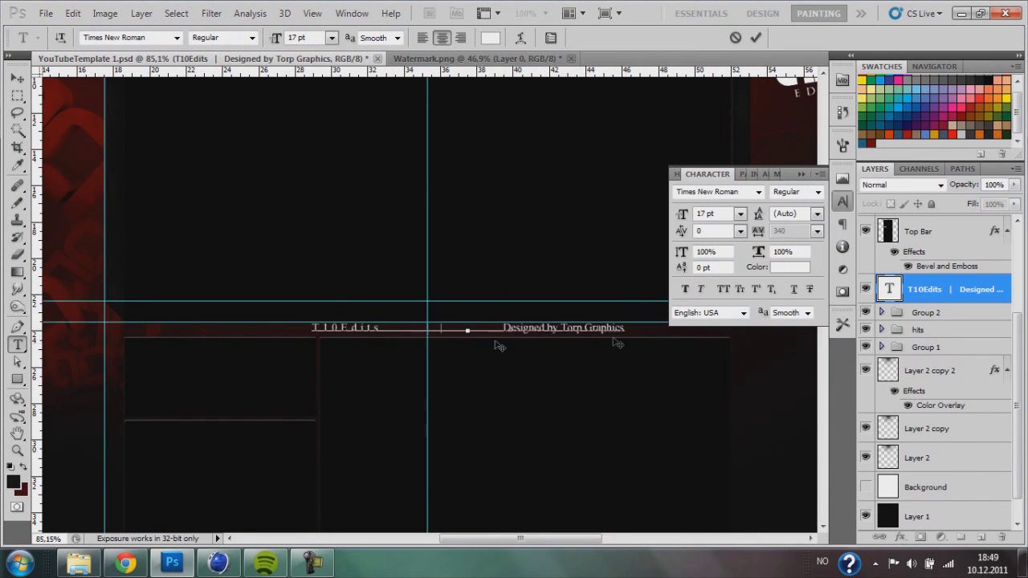